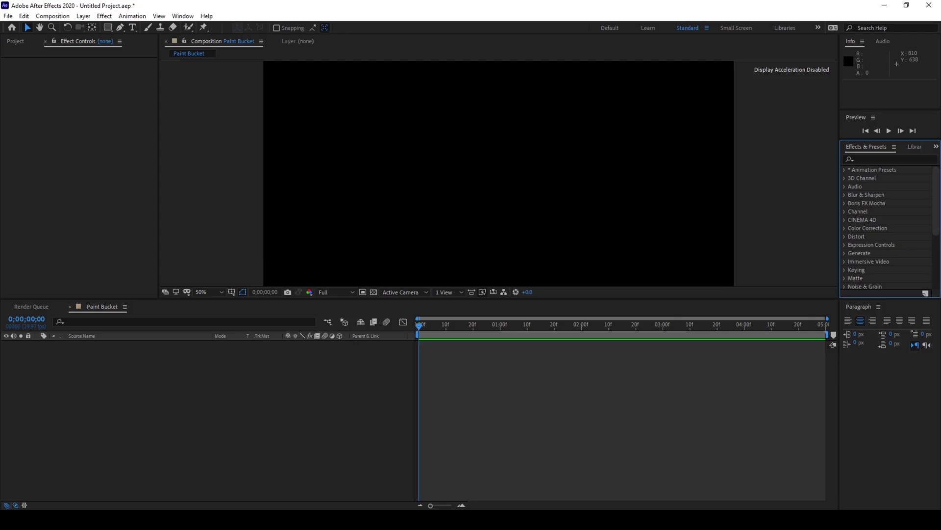
Step: Create a paragraph text layer reading 'Sample Text' across the composition
left_click(132, 27)
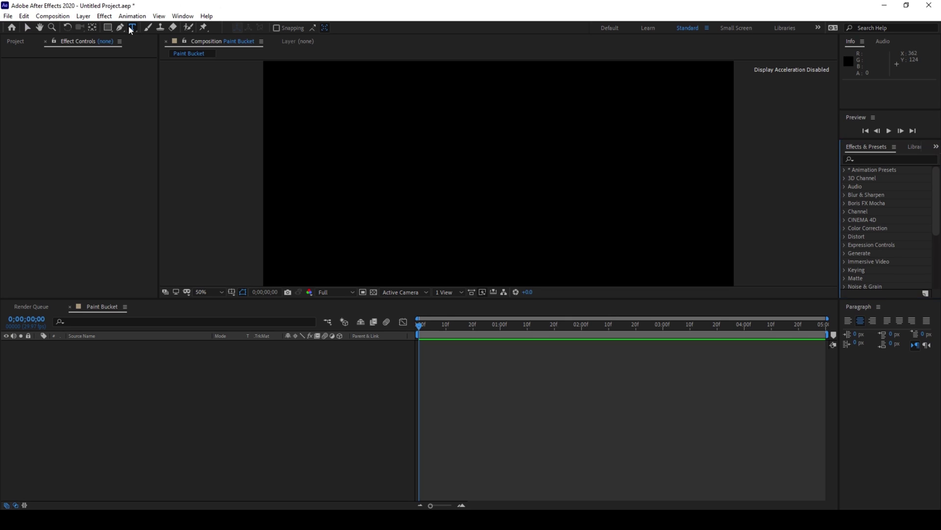
left_click_drag(279, 131, 705, 234)
type("Samp")
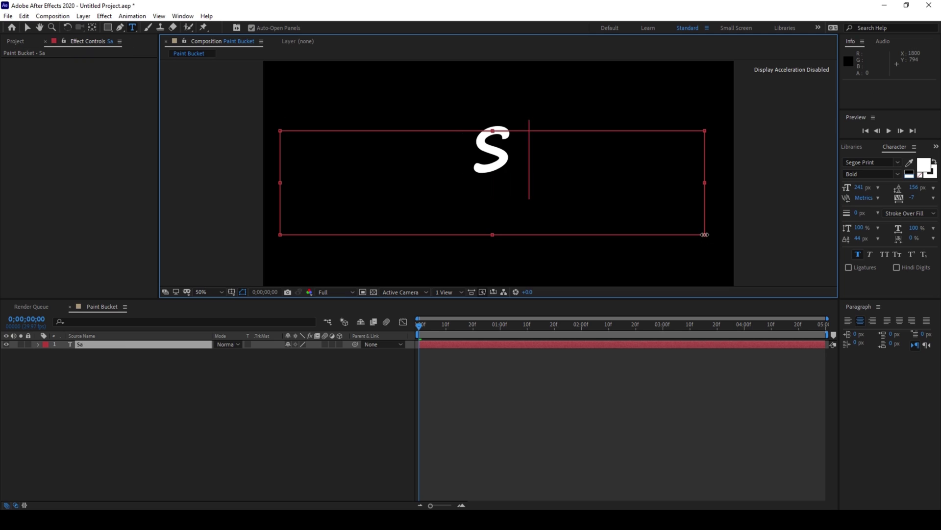
type("le Text")
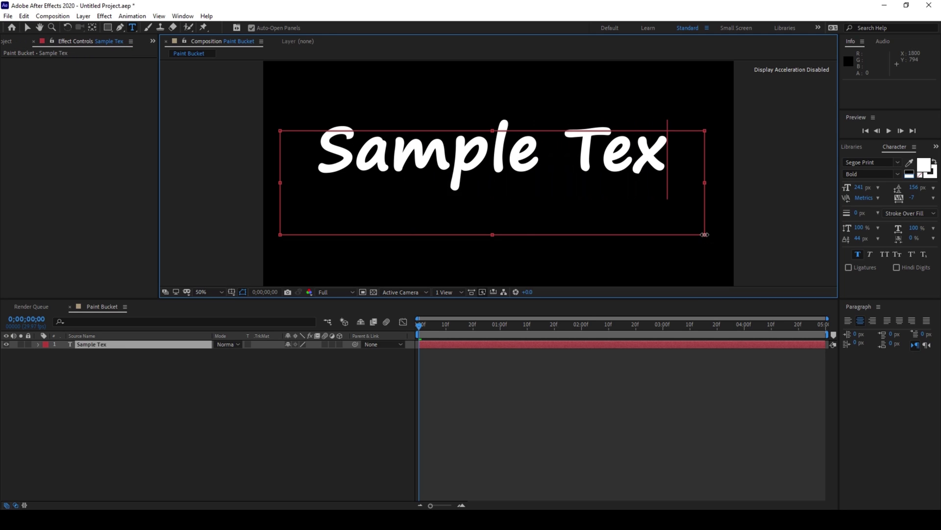
Step: Bring up the Effects & Presets panel and put the cursor in its search field
left_click(860, 143)
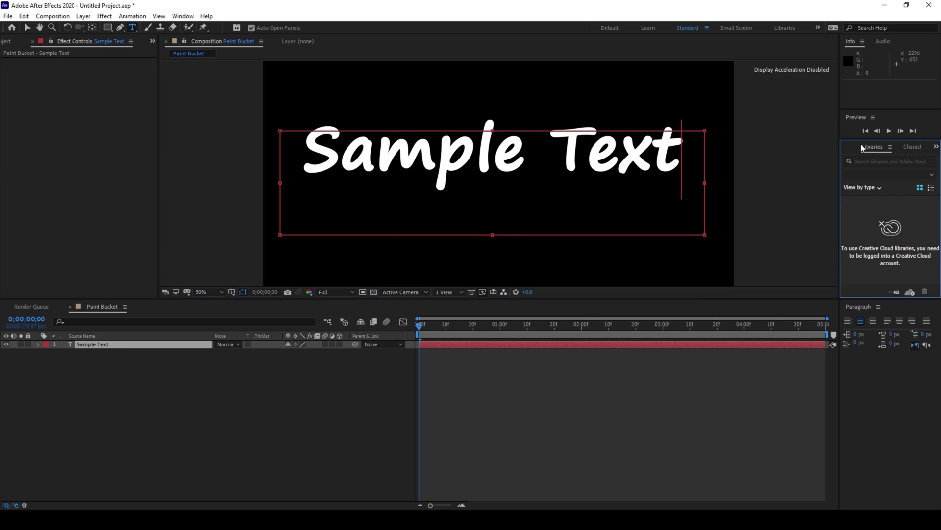
left_click(863, 147)
left_click(876, 158)
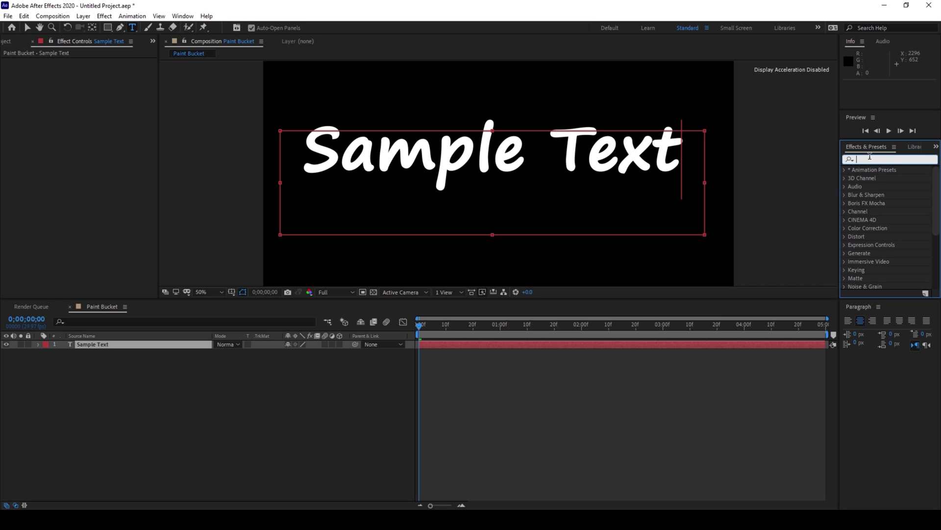
Step: Search Effects & Presets for 'Paint Bucket' and apply it to the Sample Text layer
type("Paint")
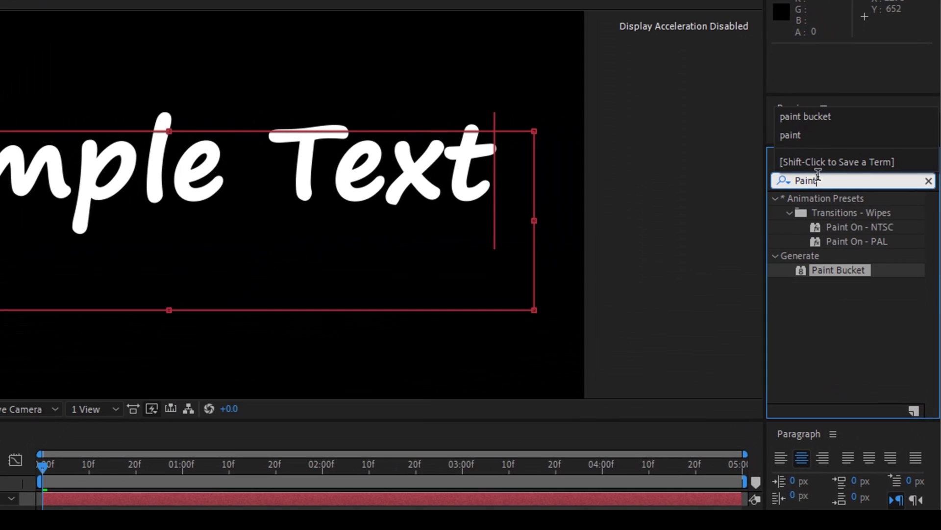
type(" Bucket")
key("Return")
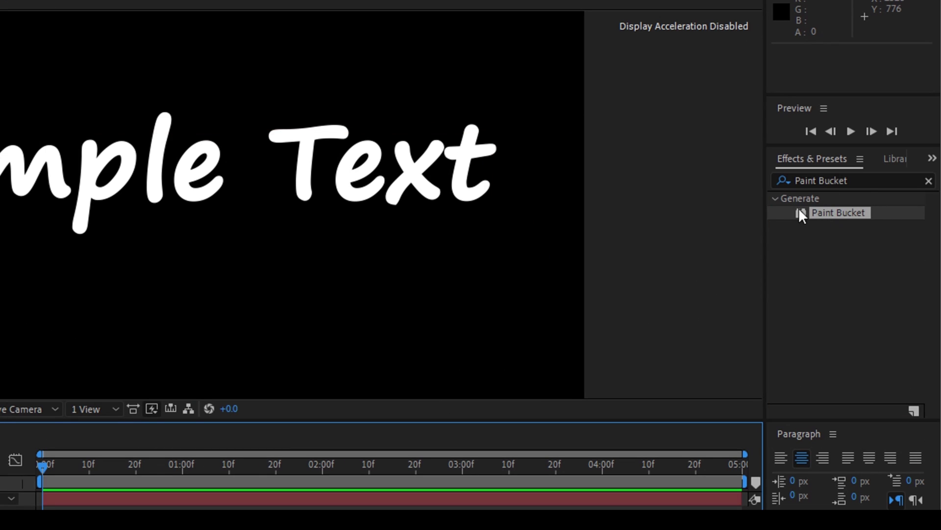
mouse_move(829, 212)
left_mouse_down()
mouse_move(452, 202)
mouse_move(408, 187)
left_mouse_up()
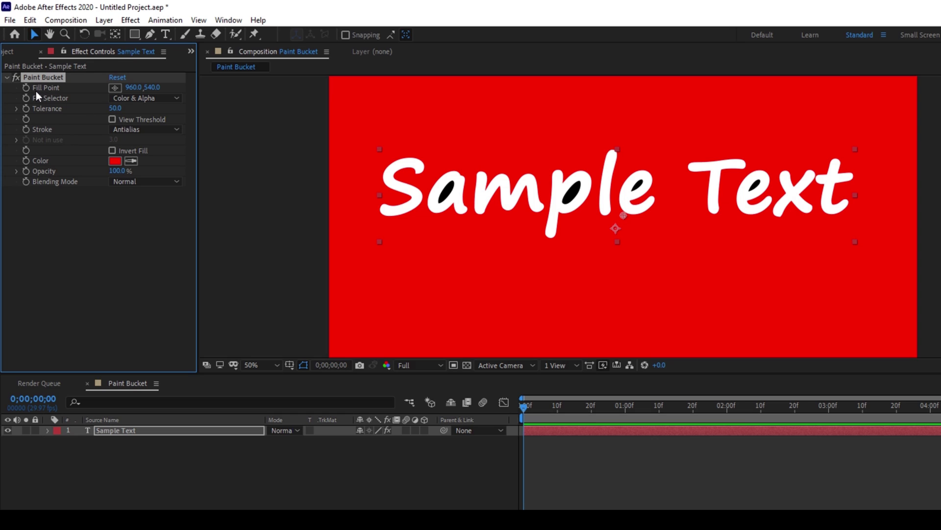
Step: Set the Paint Bucket fill point on the letter p (834, 434) and change its colour to cyan 00FFEA
left_click(114, 87)
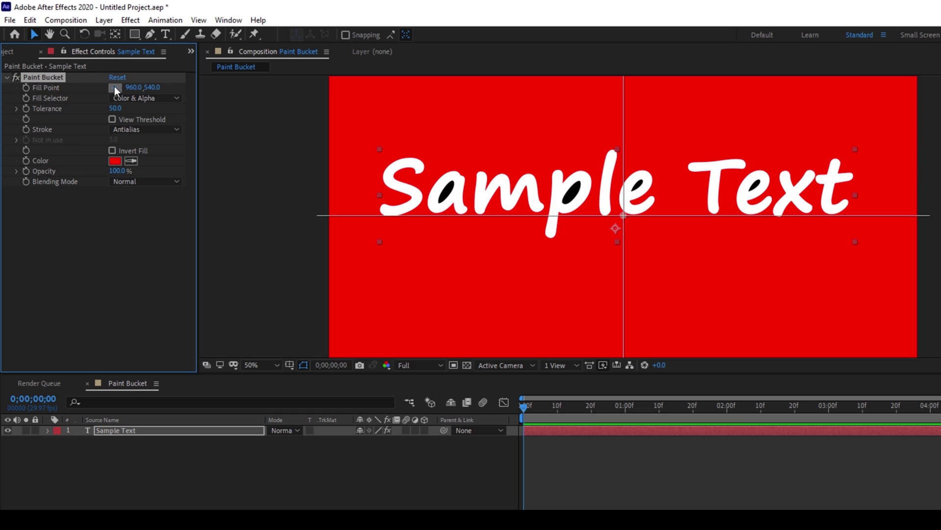
left_click(584, 183)
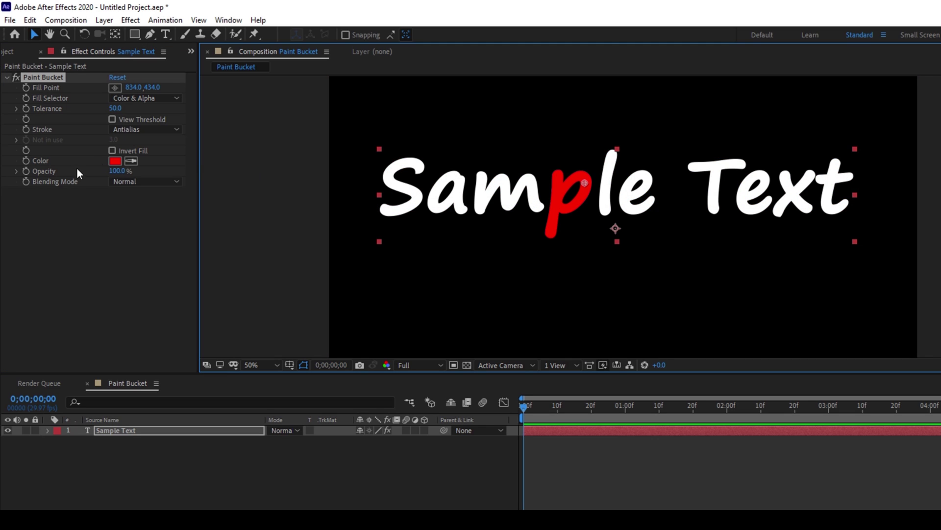
left_click(114, 162)
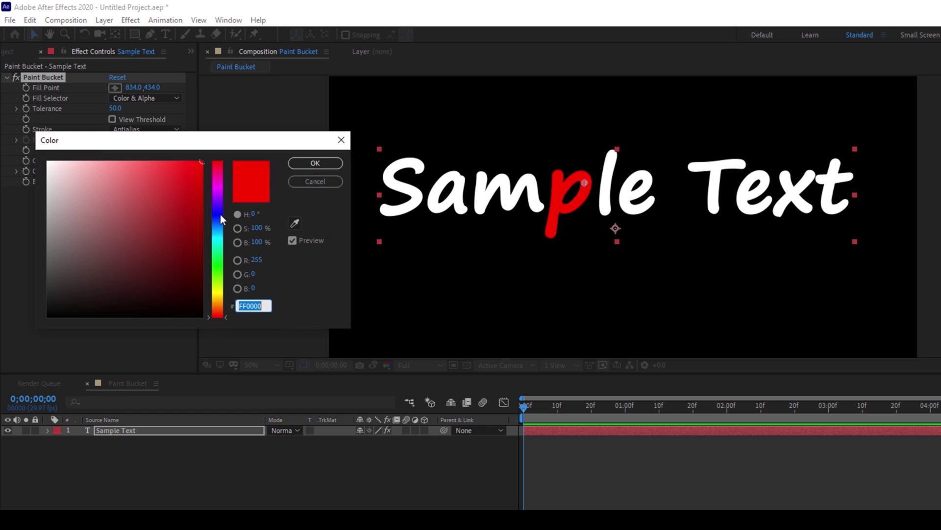
left_click_drag(220, 214, 222, 241)
left_click(322, 163)
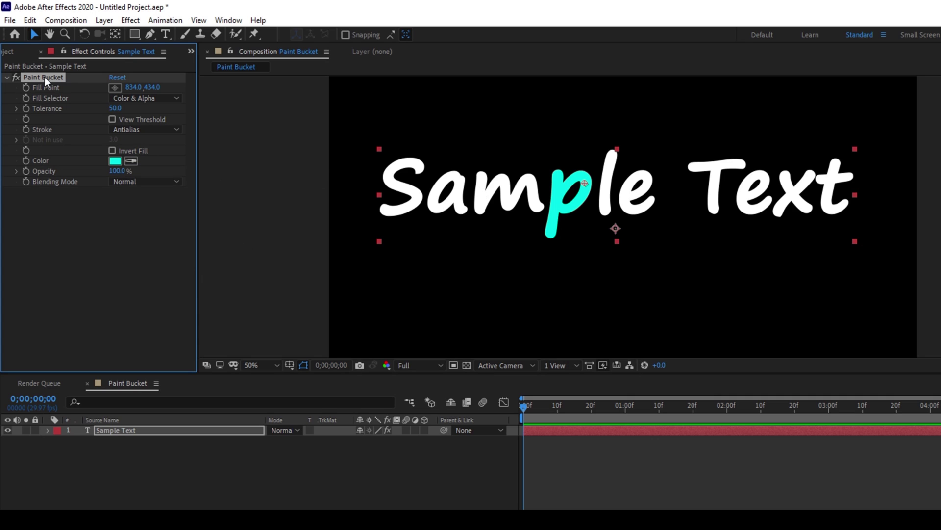
Step: Duplicate the Paint Bucket and move the copy's fill point onto the letter e
key("ctrl+d")
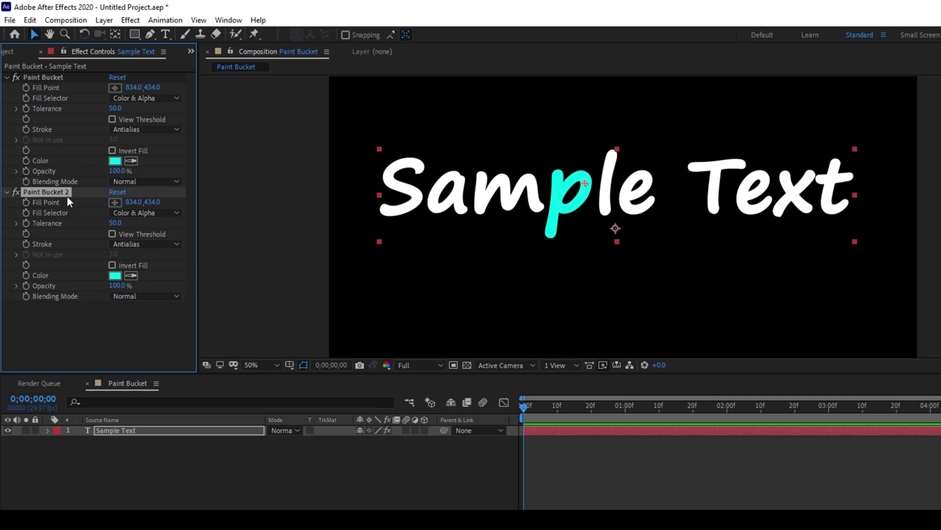
left_click(585, 187)
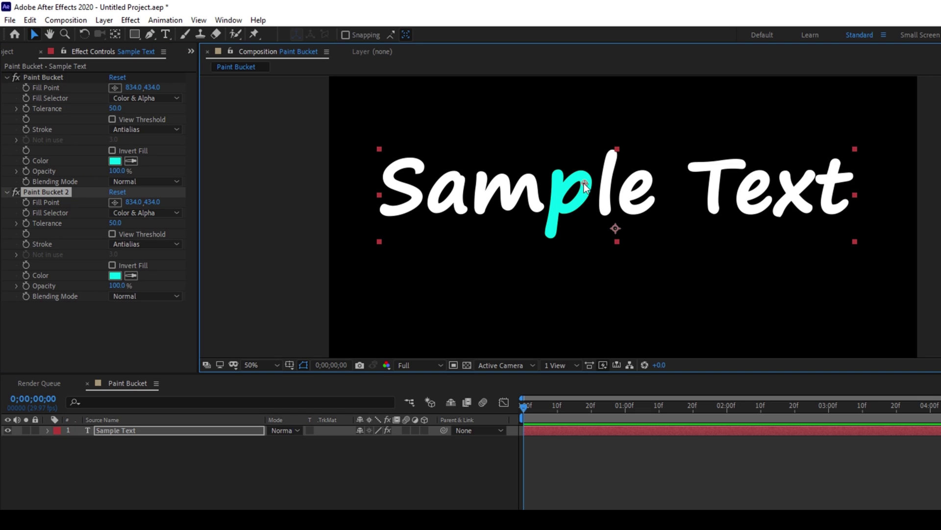
mouse_move(585, 183)
left_mouse_down()
mouse_move(627, 187)
mouse_move(627, 196)
left_mouse_up()
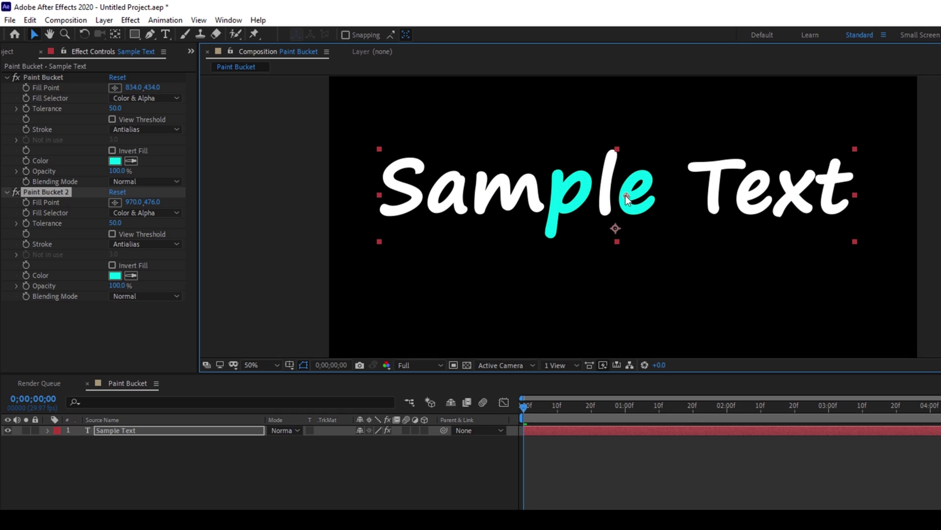
Step: Colour Paint Bucket 2's fill purple (9600FF) and duplicate it as Paint Bucket 3
left_click(111, 276)
left_click_drag(219, 225, 219, 198)
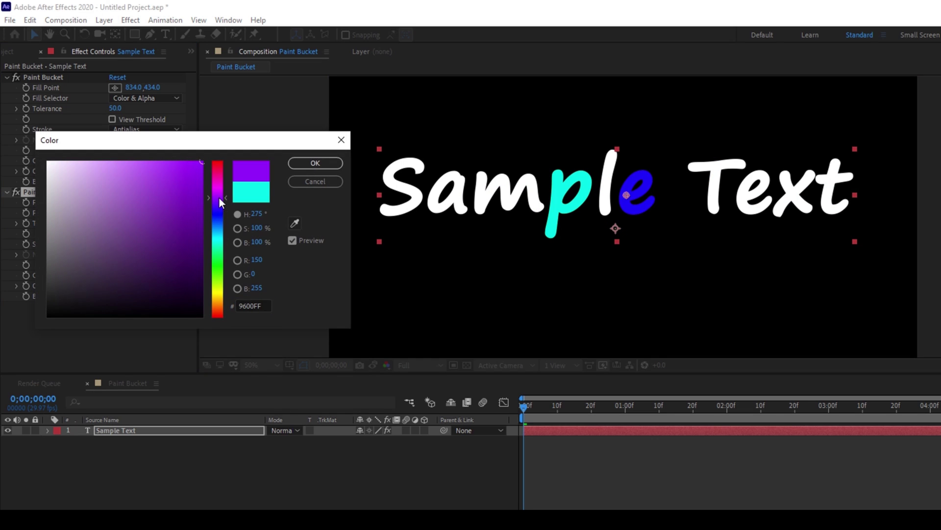
left_click(316, 161)
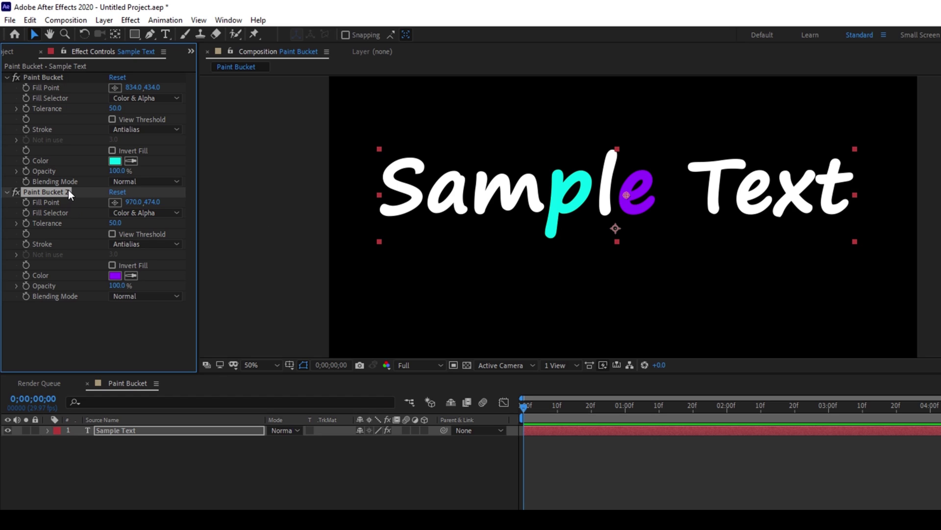
key("ctrl+d")
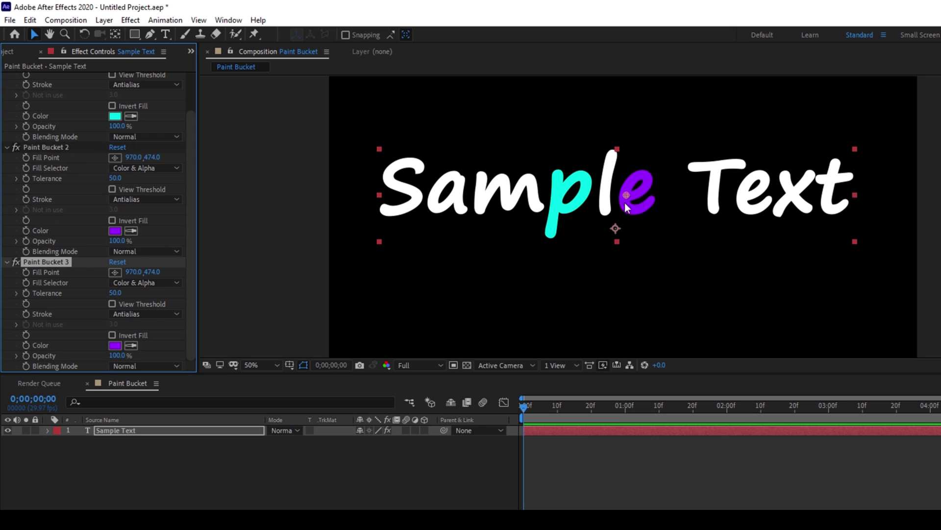
Step: Fill the p's inner hole yellow (FFFC00), then duplicate and move the copy's fill point onto the m
left_click_drag(626, 195, 568, 197)
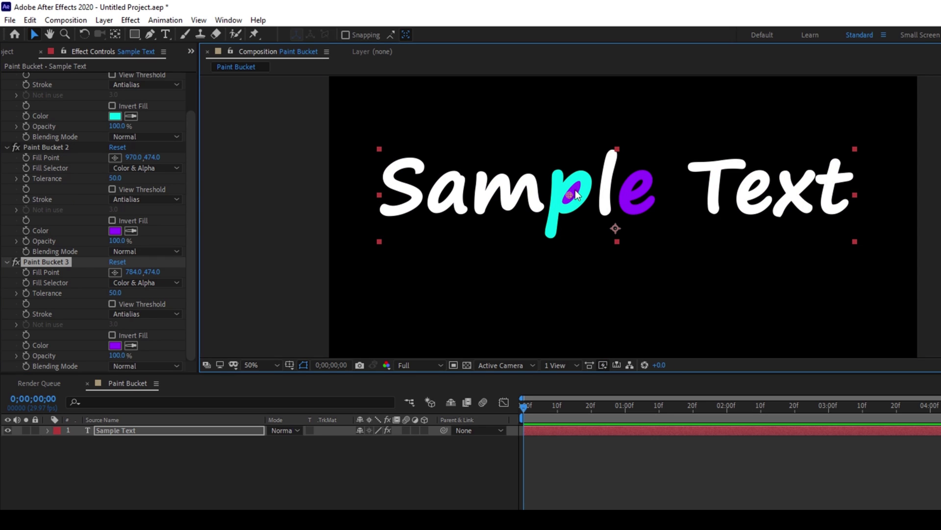
left_click(114, 345)
left_click_drag(217, 238, 217, 293)
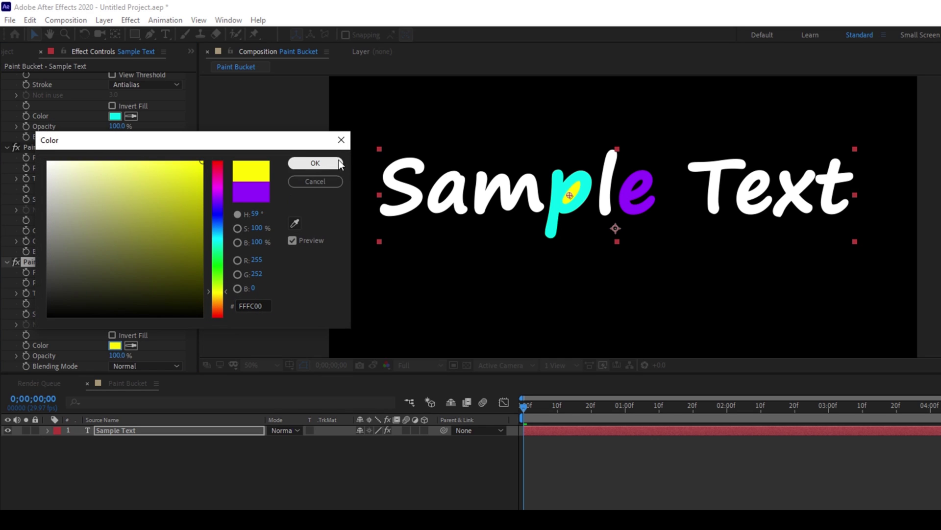
left_click(315, 163)
key("ctrl+d")
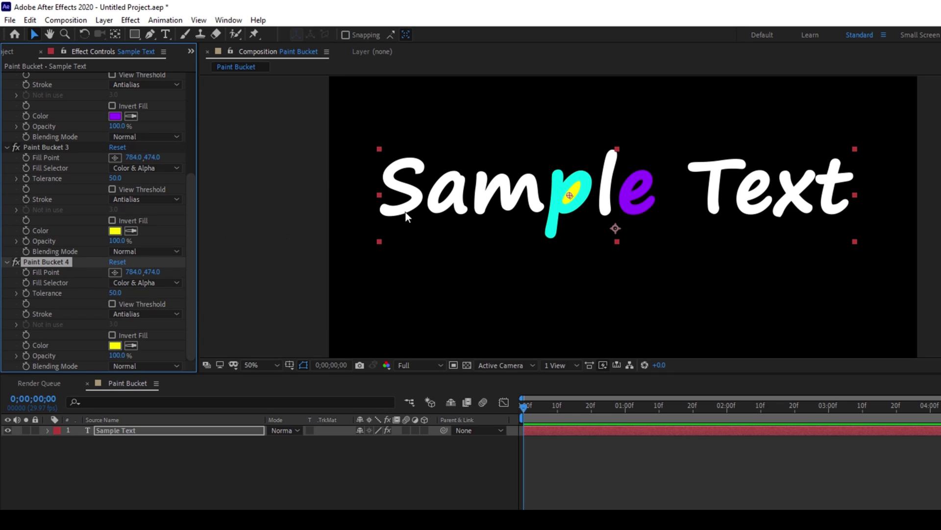
mouse_move(570, 195)
left_mouse_down()
mouse_move(511, 187)
mouse_move(518, 192)
left_mouse_up()
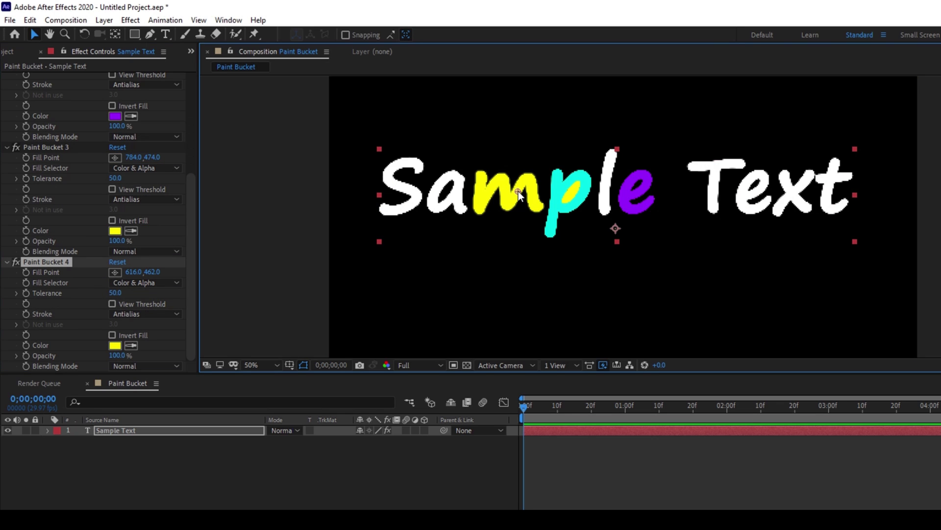
Step: Make Paint Bucket 4 an orange (FF7800) Stroke of width 8.6 around the m, then duplicate it
left_click(134, 313)
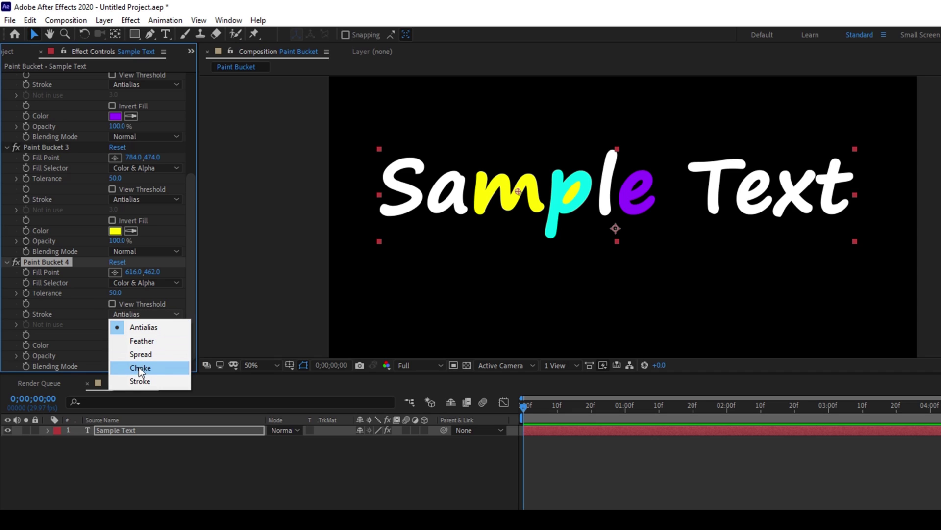
left_click(140, 381)
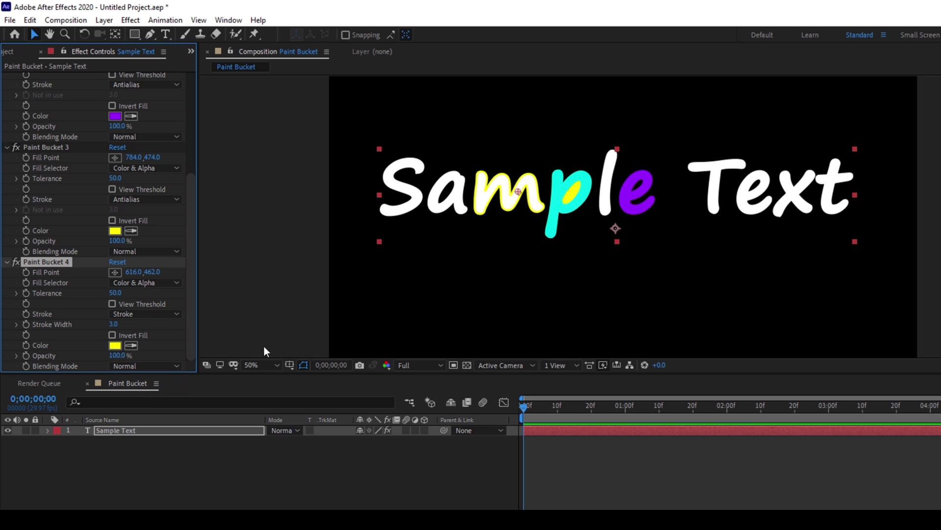
left_click(115, 345)
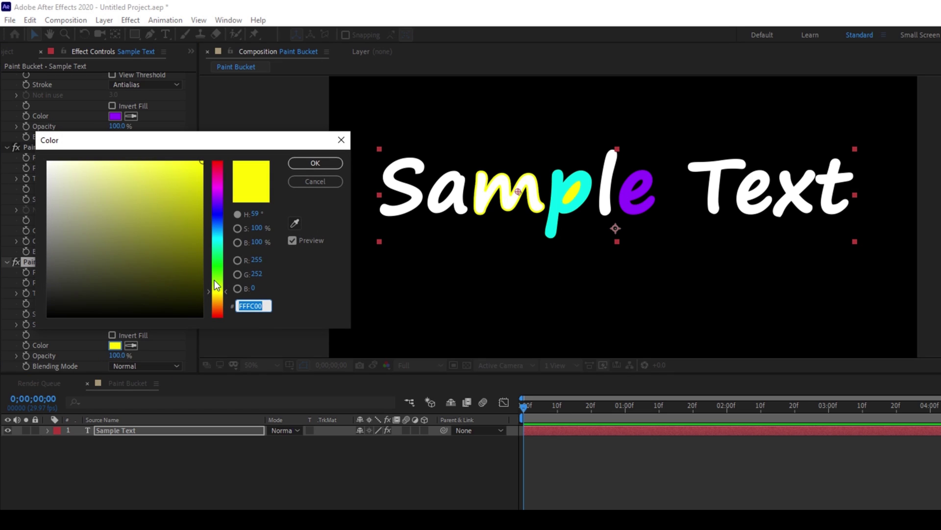
left_click(219, 297)
left_click_drag(220, 298, 221, 305)
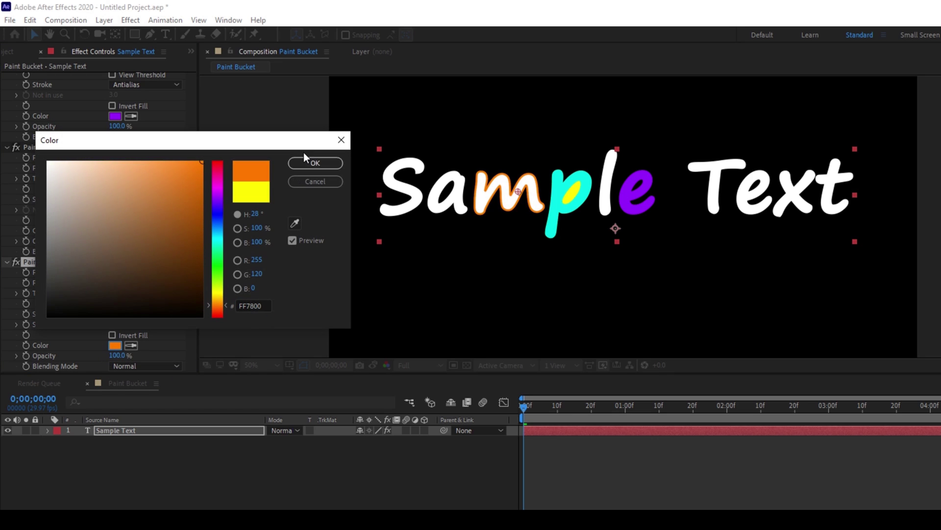
left_click(304, 166)
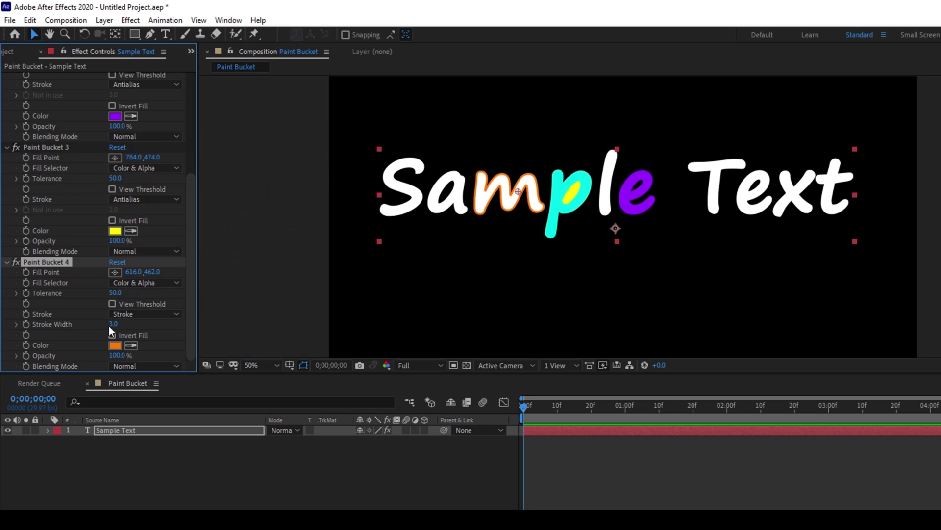
left_click_drag(114, 324, 148, 333)
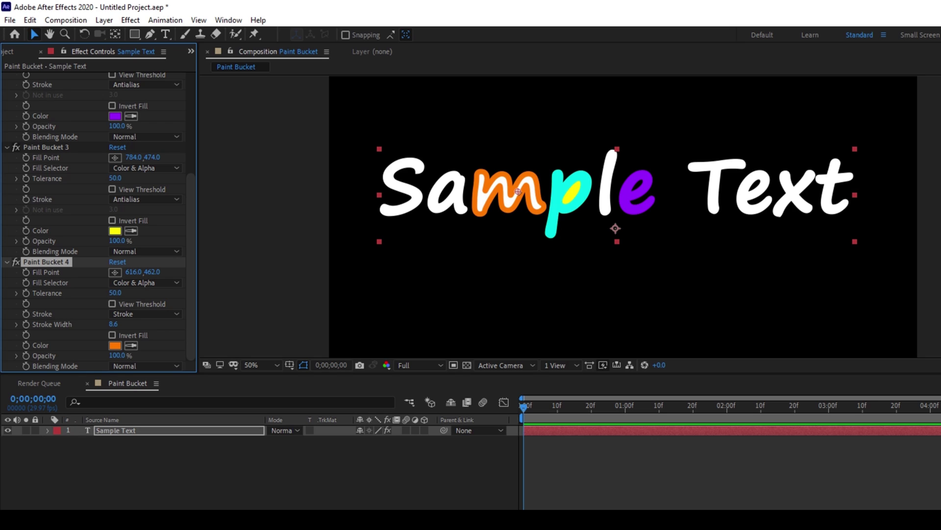
key("ctrl+d")
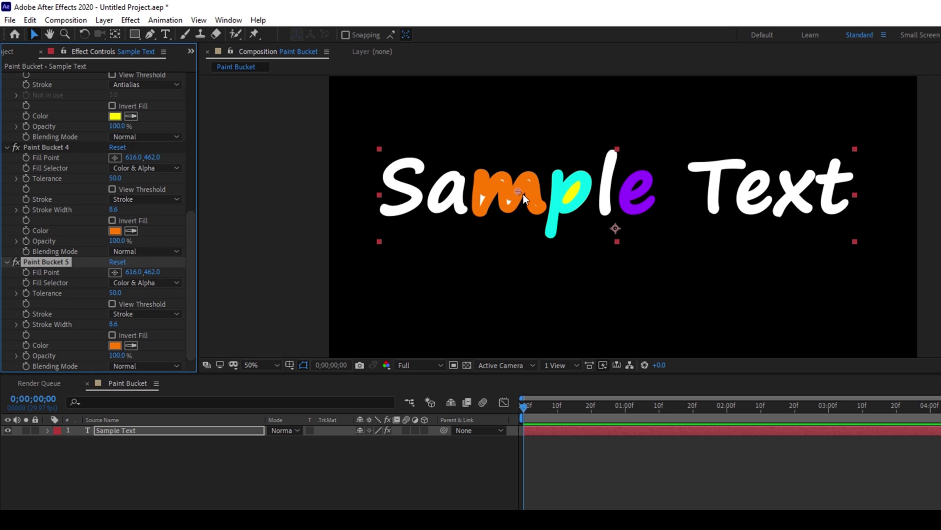
Step: Move Paint Bucket 5 onto the S, set it to a red (FF0000) Choke, then duplicate it
left_click_drag(522, 195, 412, 195)
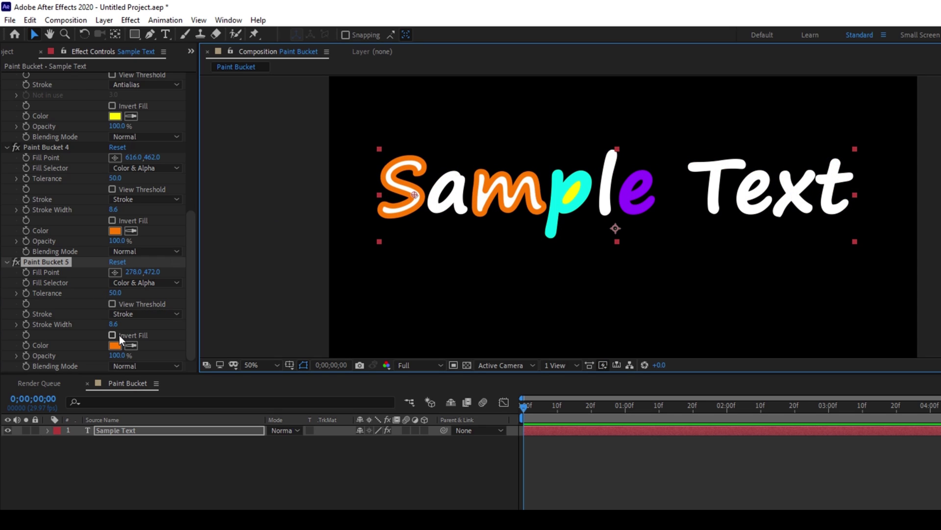
left_click(123, 316)
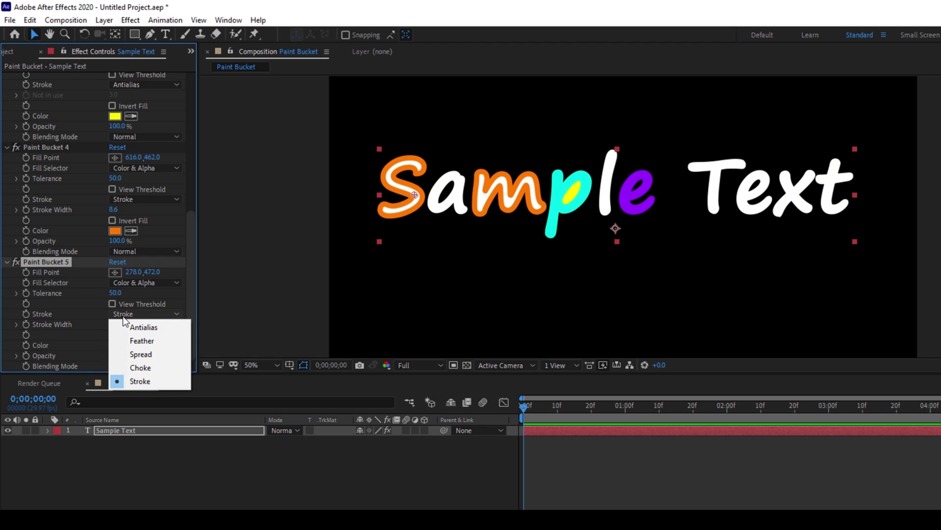
left_click(140, 367)
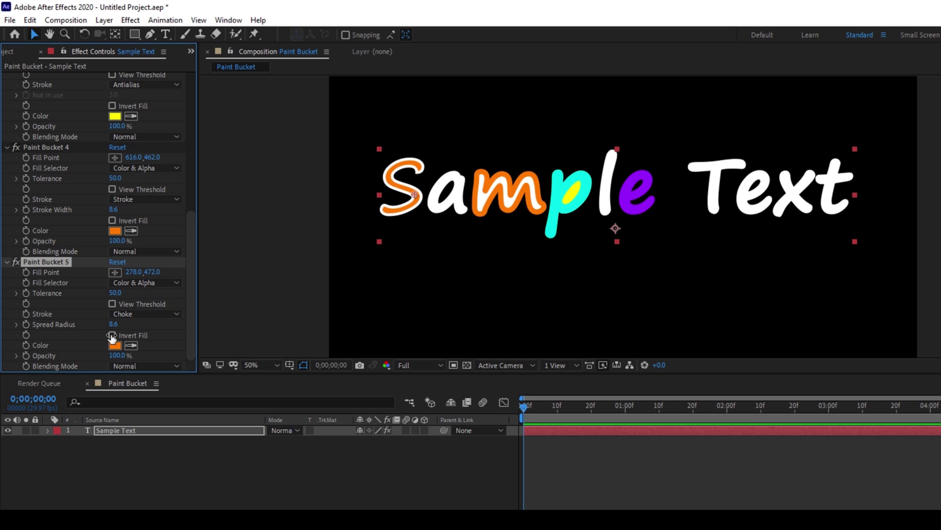
left_click(114, 344)
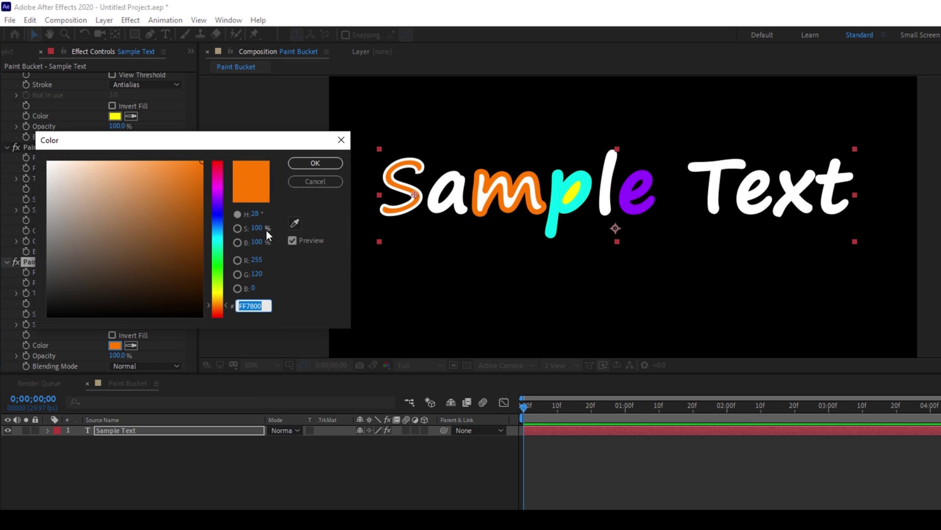
left_click_drag(215, 206, 217, 163)
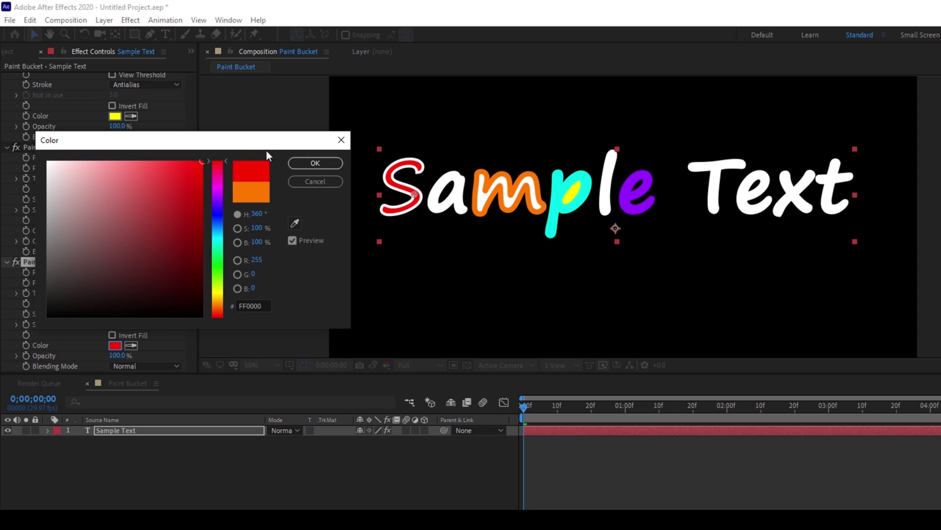
left_click(307, 163)
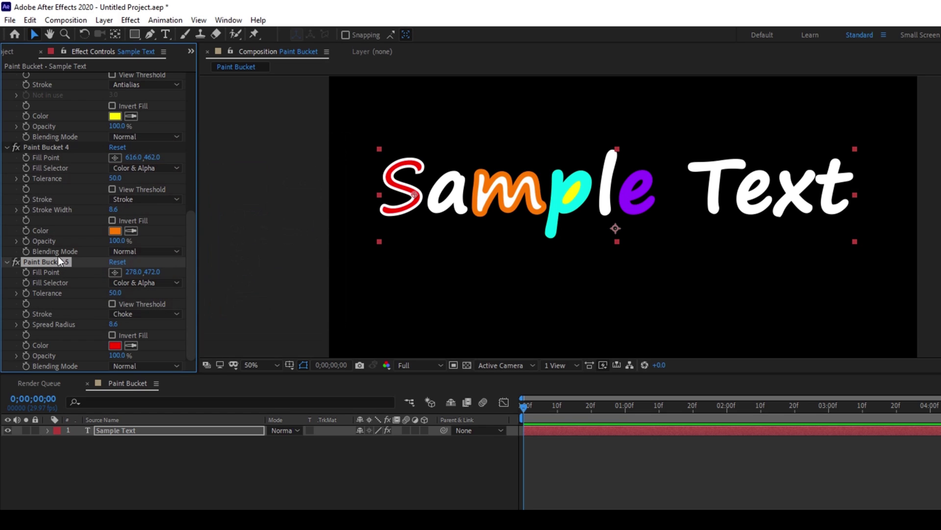
key("ctrl+d")
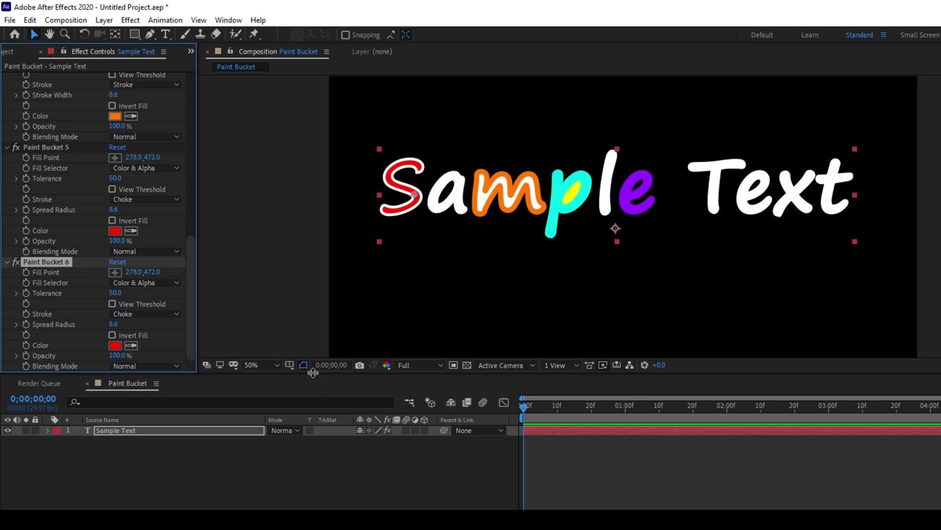
Step: Place Paint Bucket 6's fill point in the a's counter (384, 478) and switch its stroke to Antialias
left_click(114, 272)
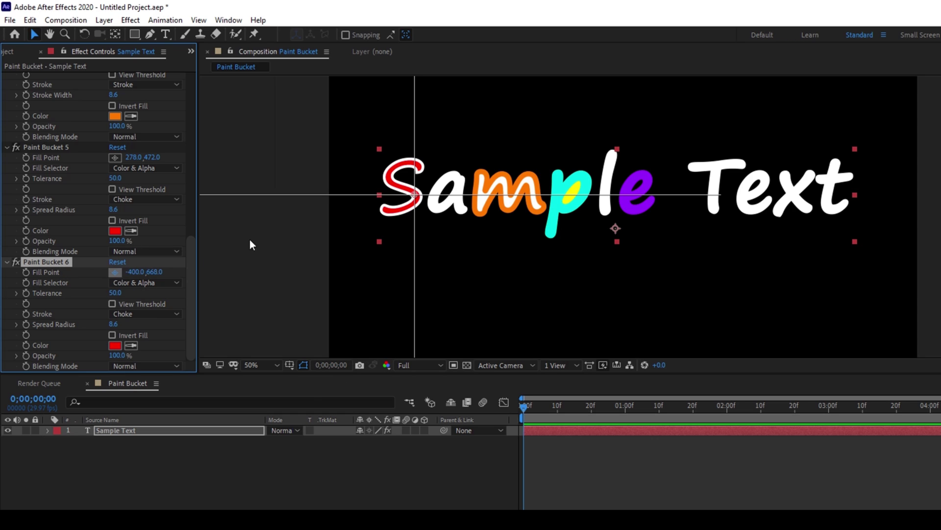
left_click(429, 199)
left_click_drag(429, 199, 432, 199)
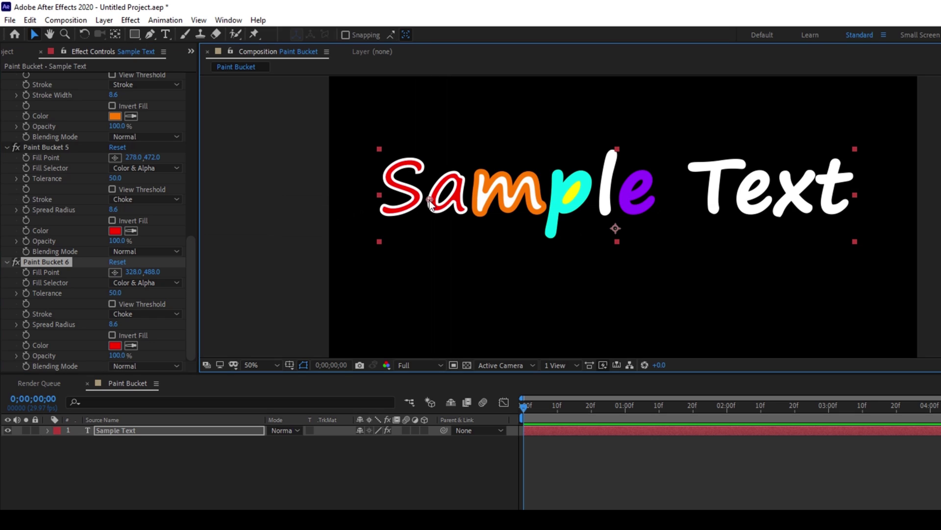
left_click(131, 317)
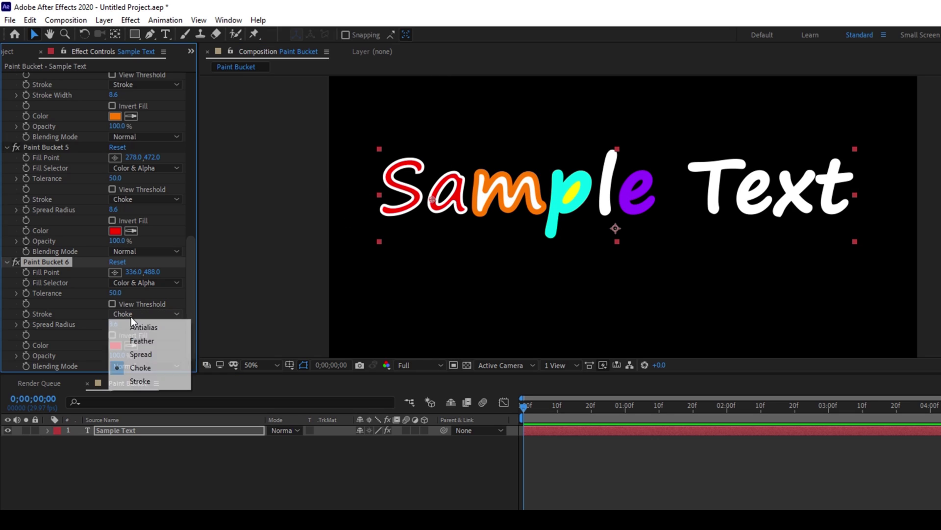
left_click(131, 326)
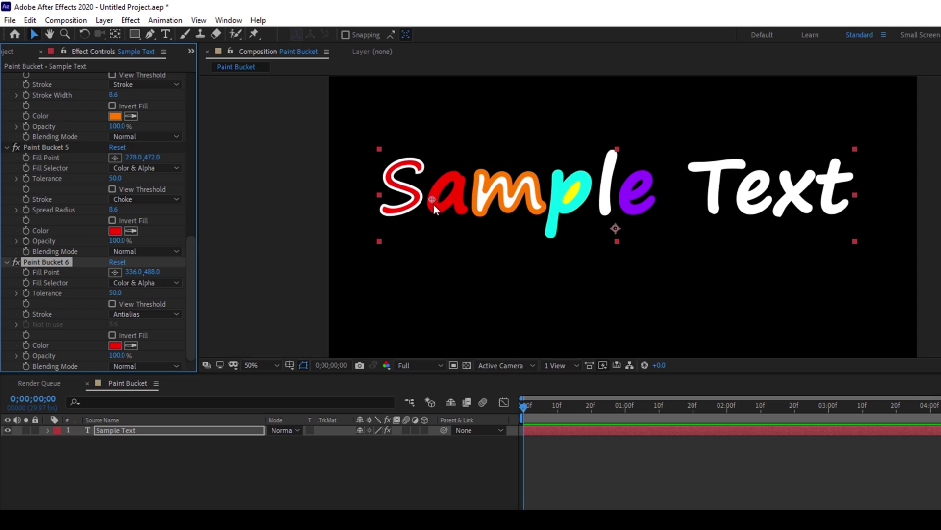
left_click_drag(431, 197, 444, 197)
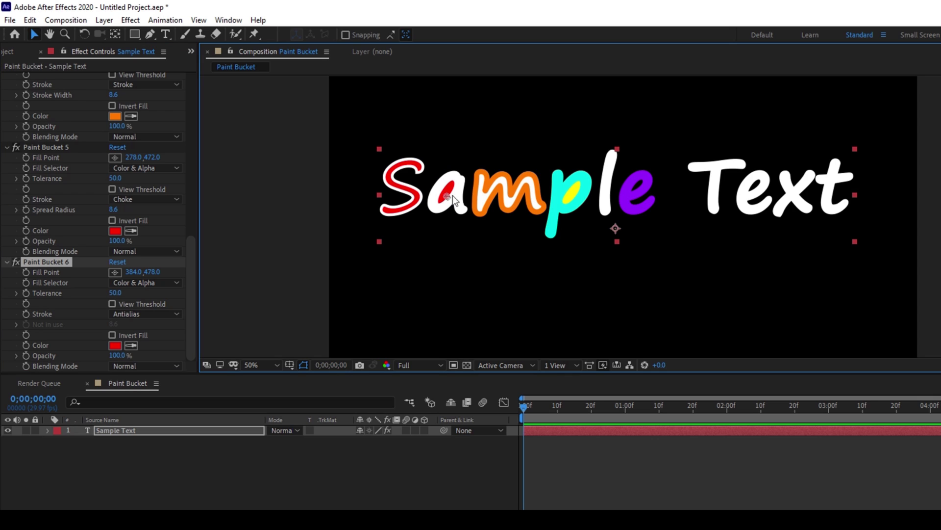
Step: Nudge the fill point upward inside the letter a
left_click_drag(447, 195, 459, 159)
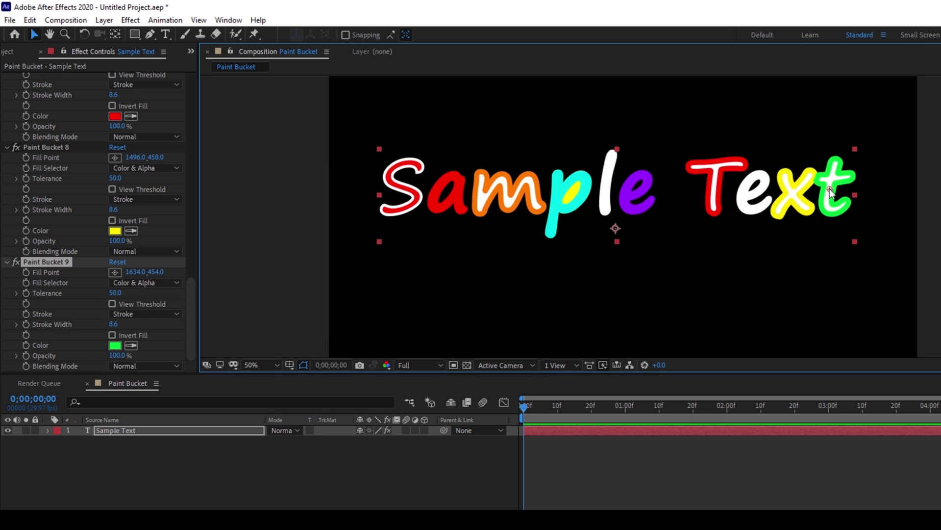